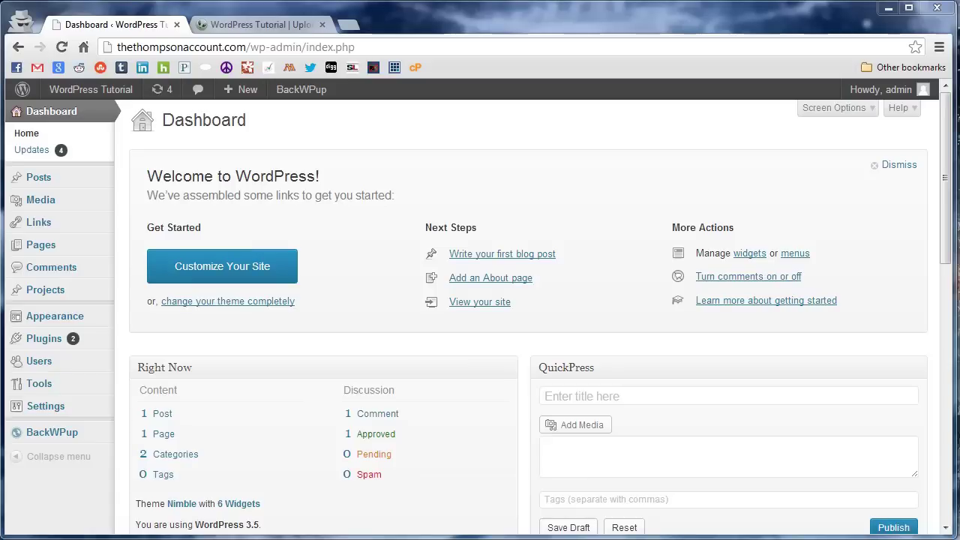
- Check the current slider on the site's live home page and return to the dashboard
left_click(242, 27)
scroll(557, 327, "down", 1)
scroll(609, 313, "up", 1)
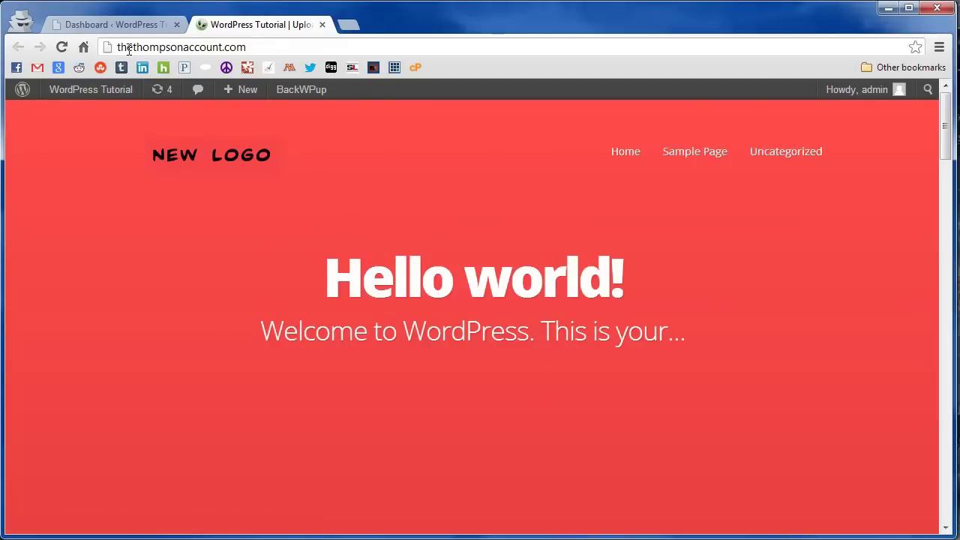
left_click(120, 24)
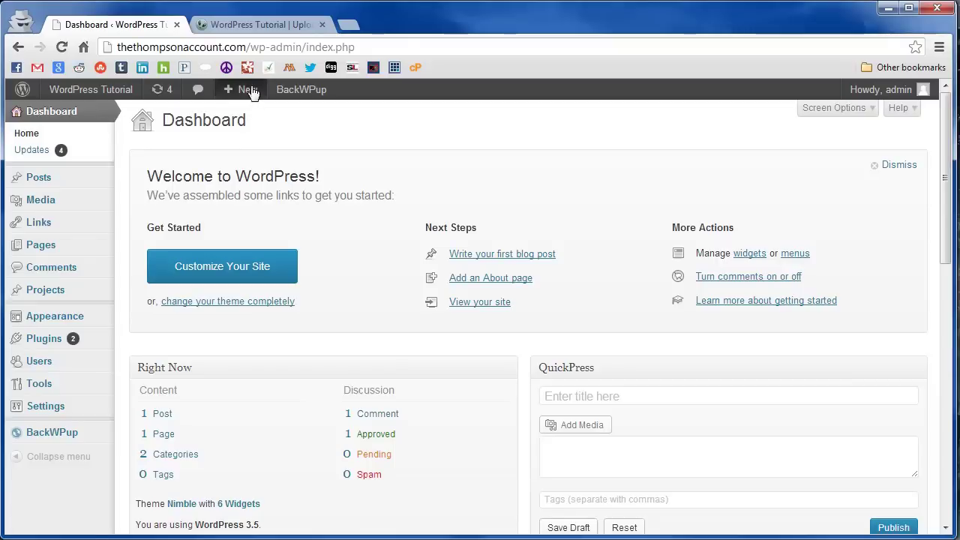
- Add a new post category named Featured with no parent
mouse_move(85, 180)
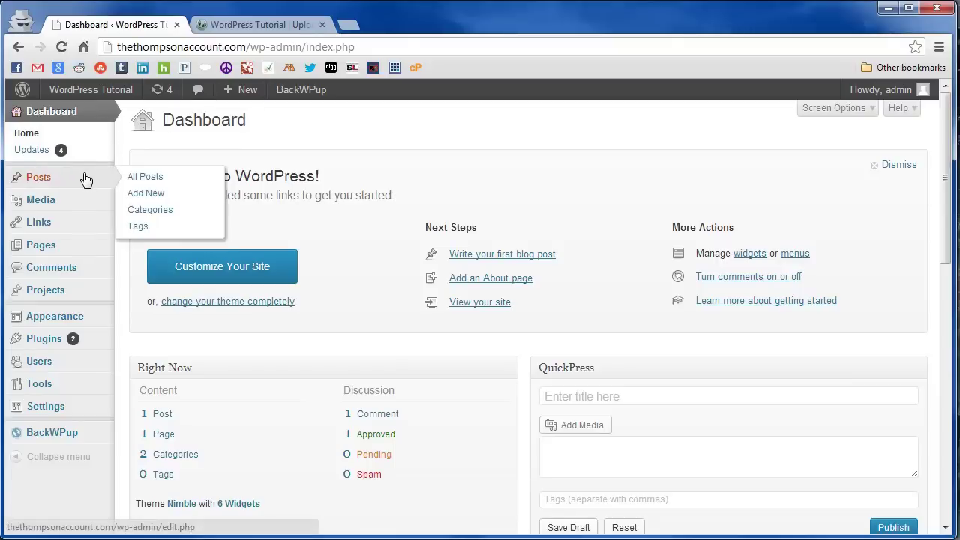
left_click(155, 211)
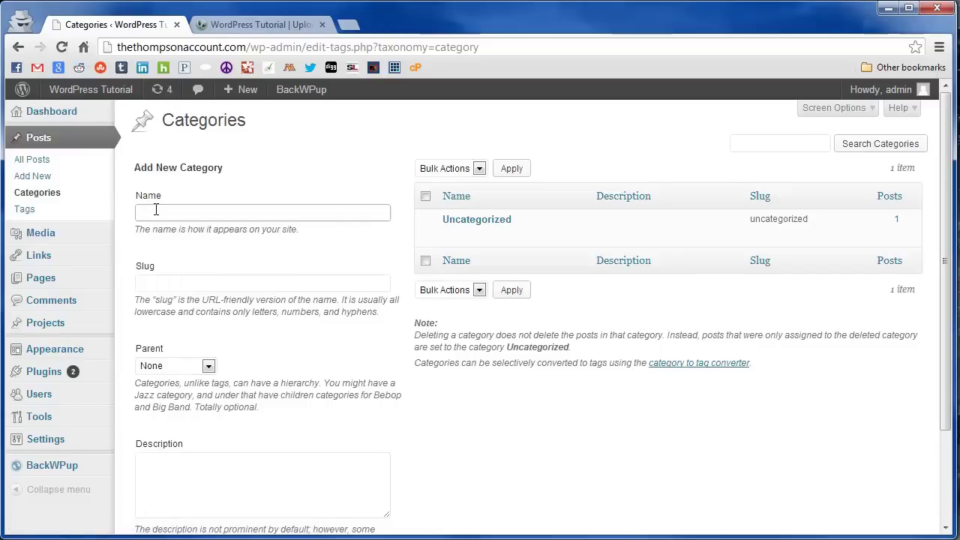
left_click(155, 211)
type("Feat")
type("r")
type("red")
scroll(273, 302, "down", 3)
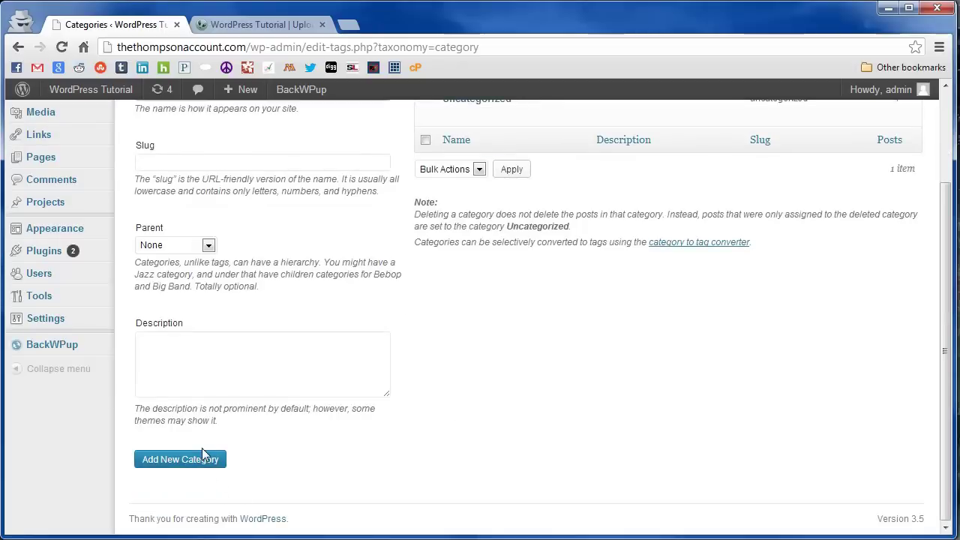
left_click(202, 455)
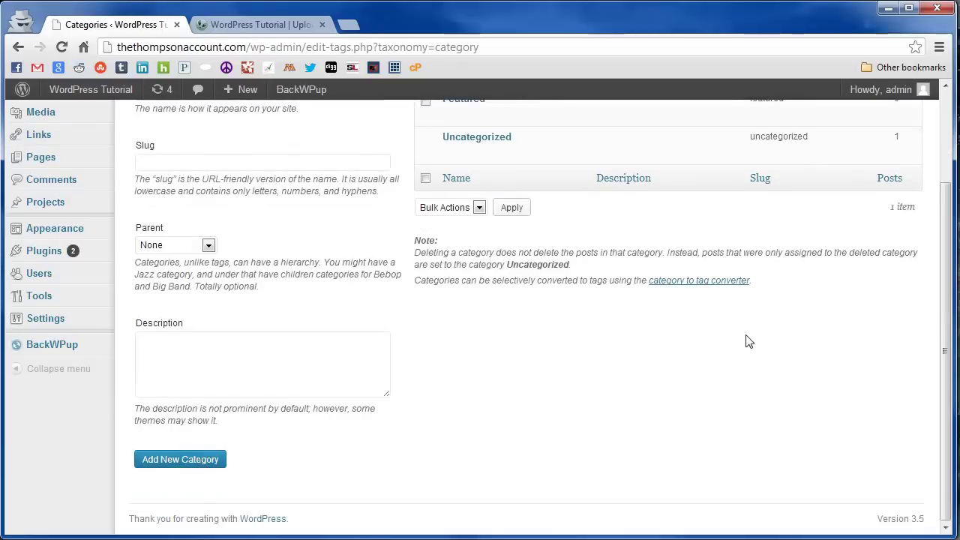
- Create a new post titled Test and assign it to the Featured category
scroll(748, 342, "up", 3)
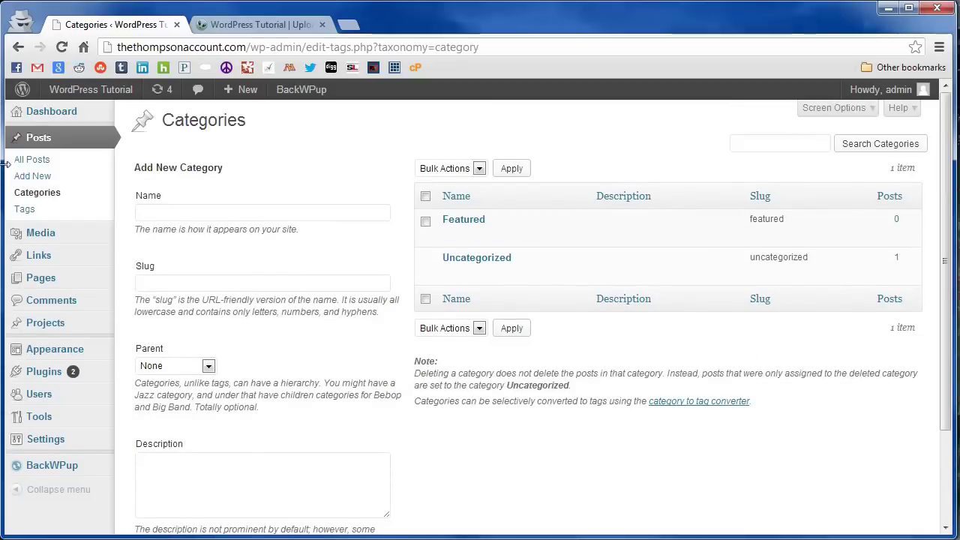
left_click(29, 162)
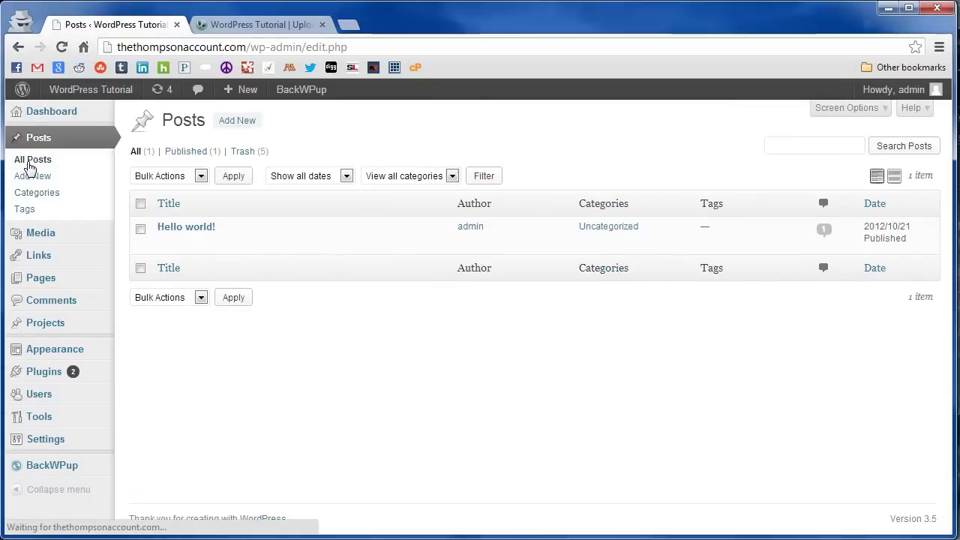
left_click(240, 121)
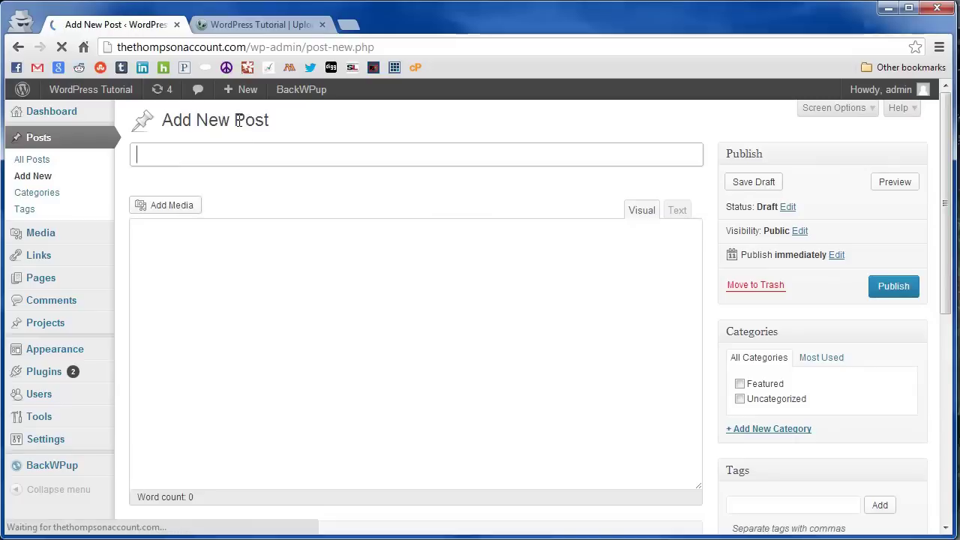
type("Tes")
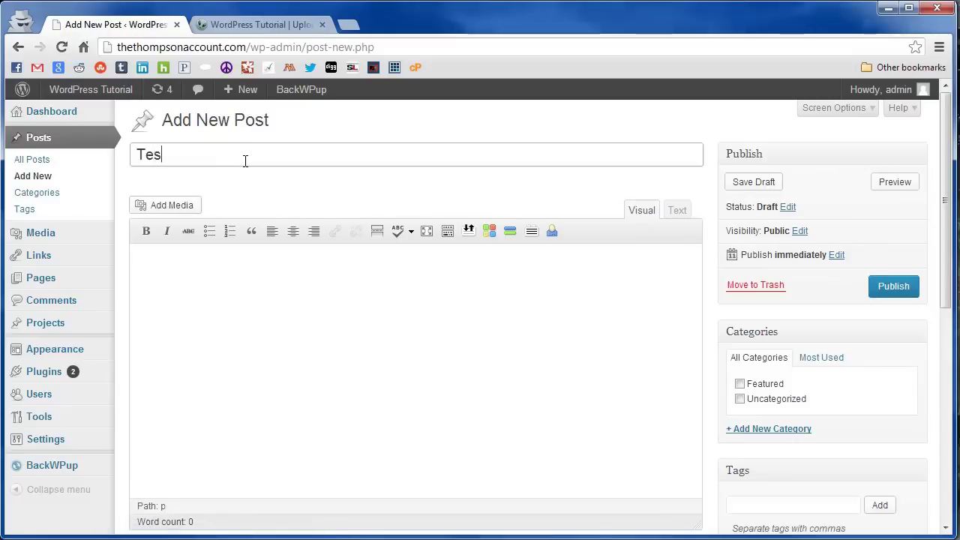
type("t")
left_click(244, 399)
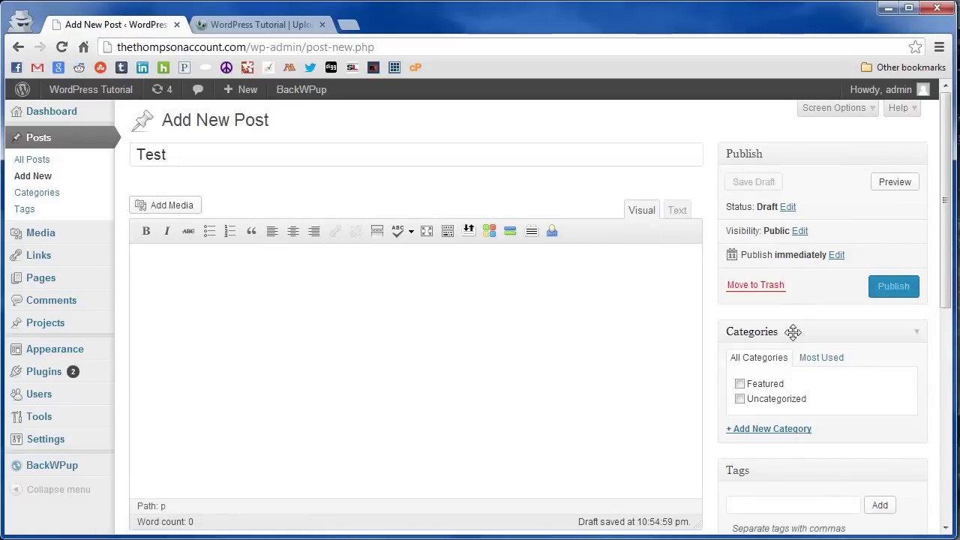
left_click(743, 389)
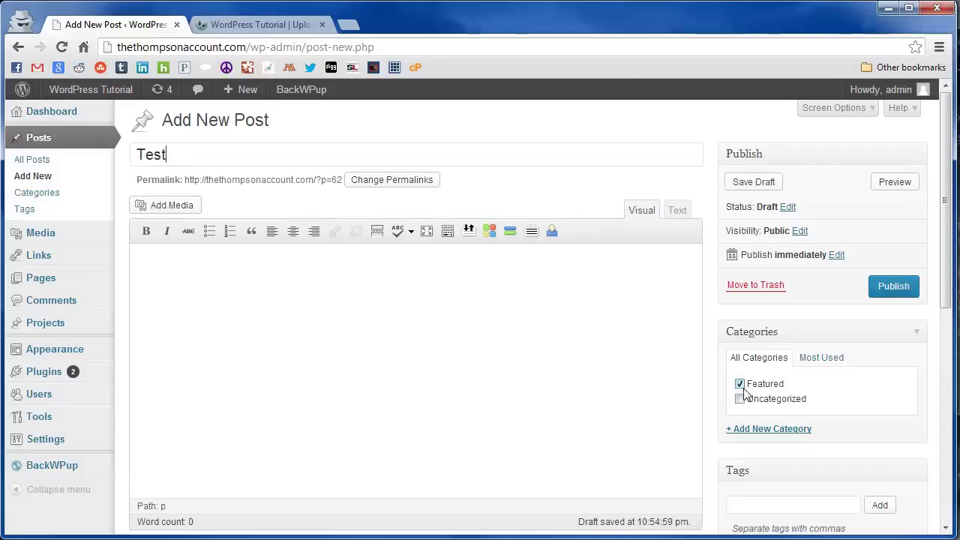
left_click(611, 348)
- Set the flaming pan picture IMG_0147.jpg from the media library as the post's featured image
left_click(266, 31)
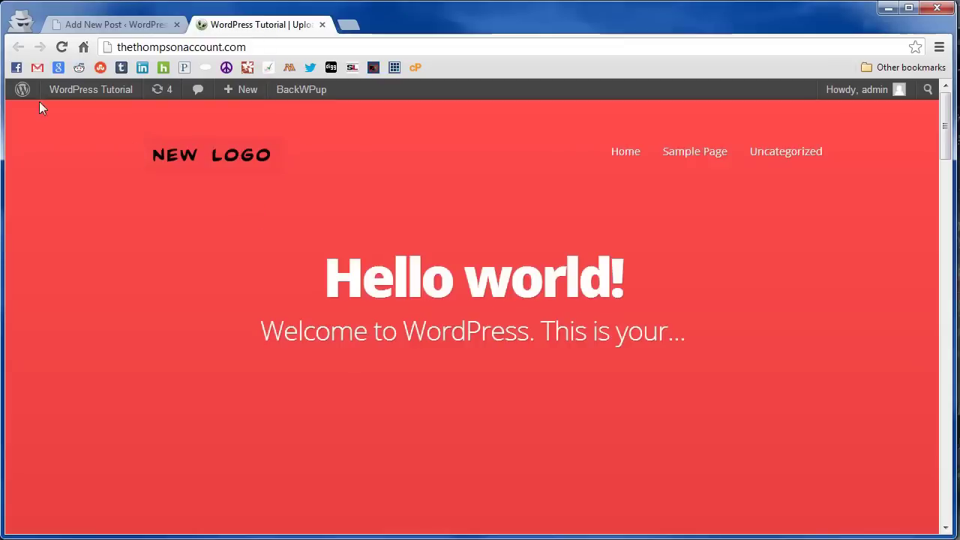
left_click(70, 31)
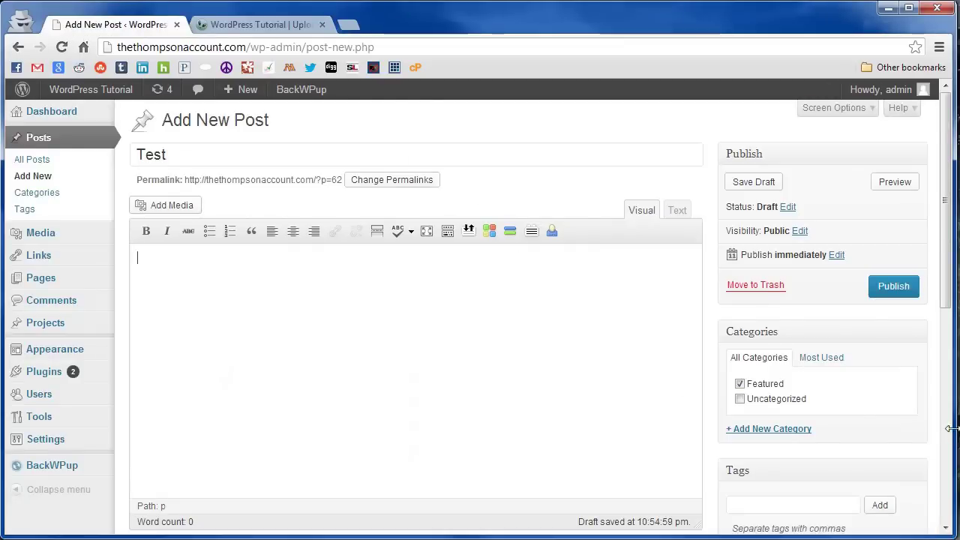
scroll(882, 420, "down", 3)
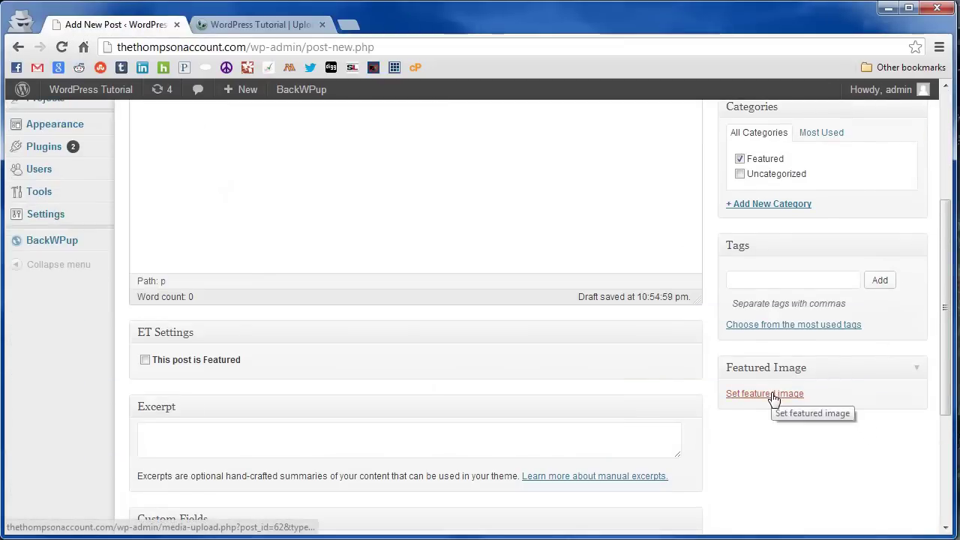
left_click(764, 394)
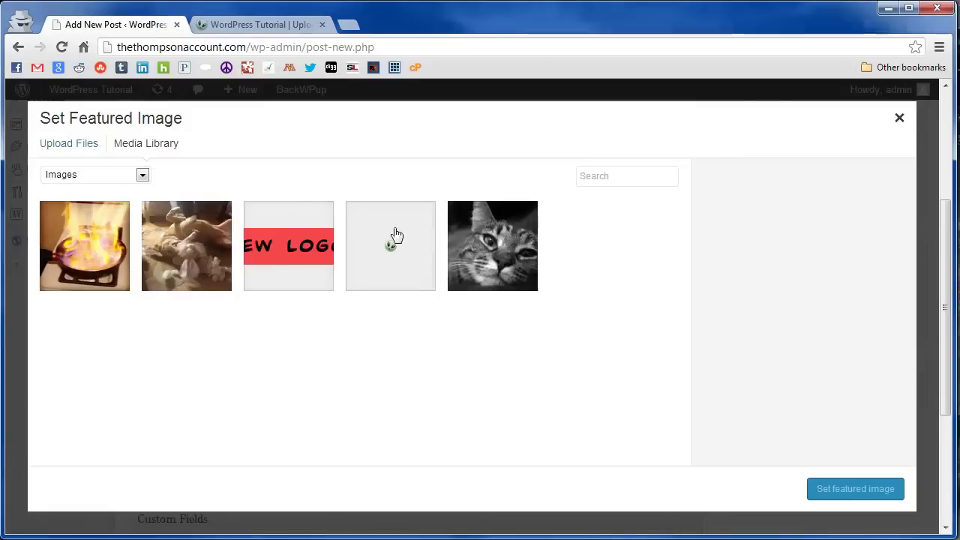
left_click(86, 236)
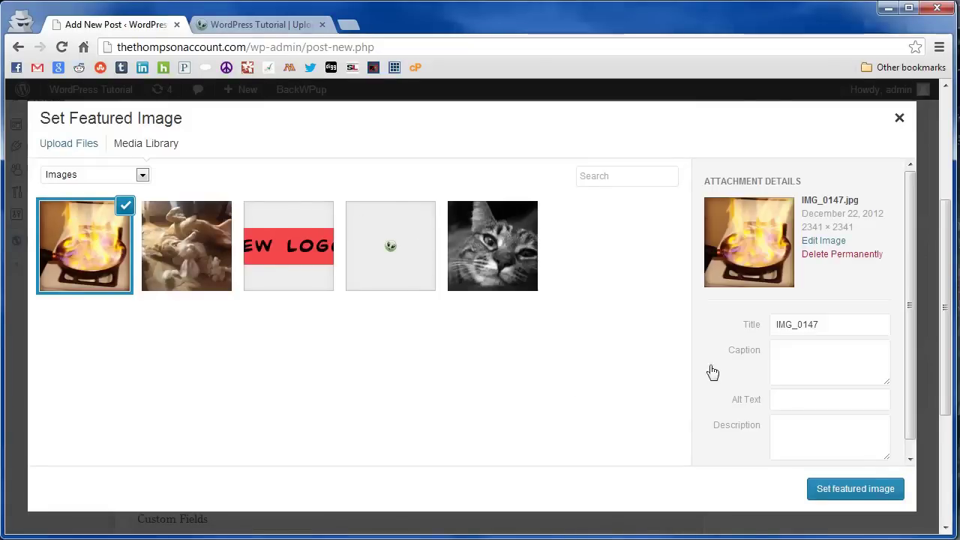
left_click(862, 497)
scroll(832, 466, "down", 3)
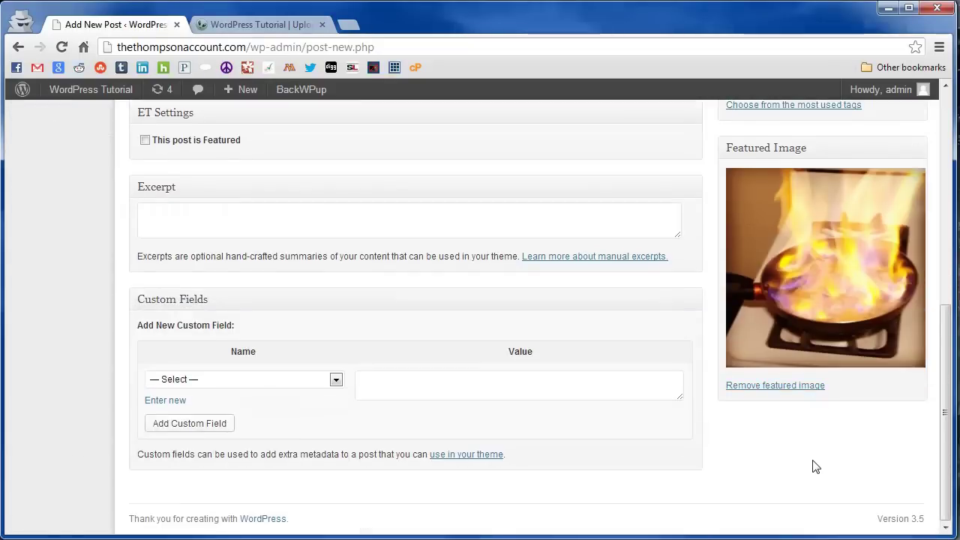
- Publish the Test post with a pasted Lorem ipsum paragraph as its body, and start another new post
scroll(508, 371, "up", 5)
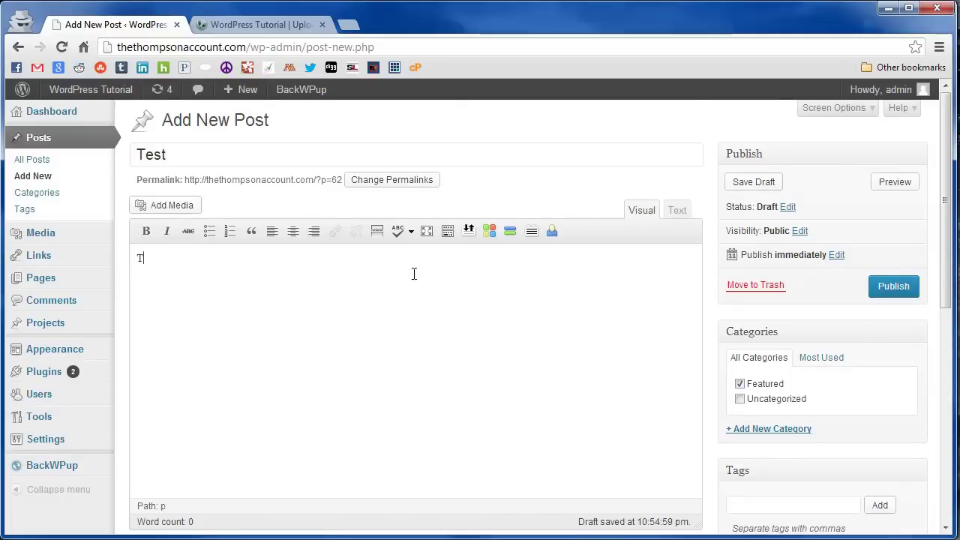
left_click(347, 25)
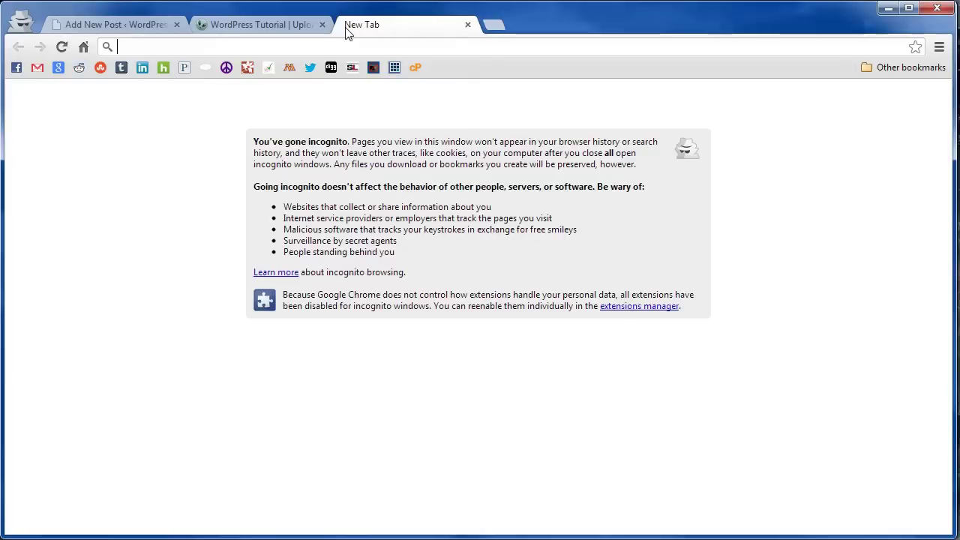
type("lorem")
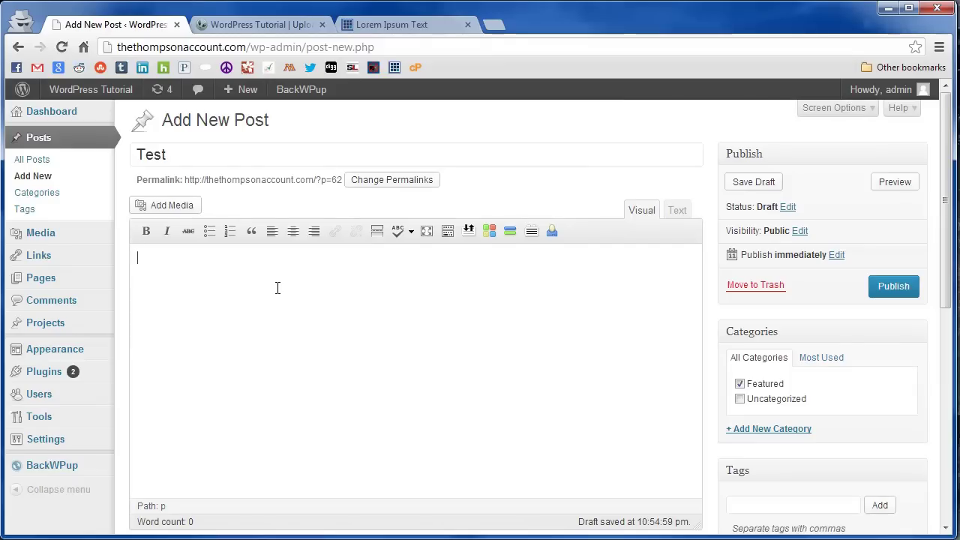
type("Lorem ipsum dolor sit amet, consectetuer adipiscing elit. Nam cursus. Morbi ut mi. Nullam enim leo, egestas id, condimentum at, laoreet mattis, massa. Sed eleifend nonummy diam. Praesent mauris ante, elementum et, bibendum at, posuere sit amet, nibh. Duis tincidunt lectus quis dui viverra vestibulum. Suspendisse vulputate aliquam dui. Nulla elementum dui ut augue. Aliquam vehicula mi at mauris. Maecenas placerat, nisl at consequat rhoncus, sem nunc gravida justo, quis eleifend arcu velit quis lacus. Morbi magna magna, tincidunt a, mattis non, imperdiet vitae, tellus. Sed odio est, auctor ac, sollicitudin in, consequat vitae, orci. Fusce id felis. Vivamus sollicitudin metus eget eros.")
left_click(886, 289)
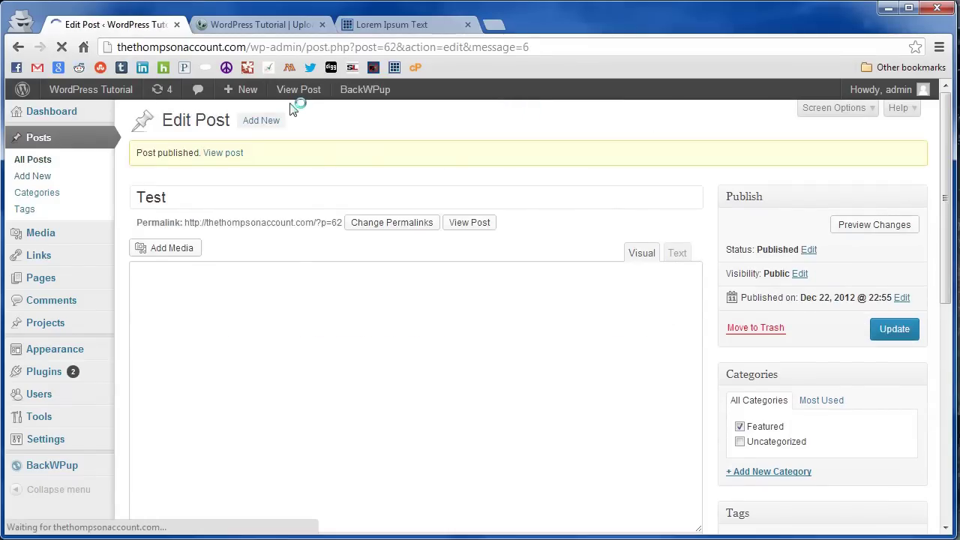
left_click(267, 122)
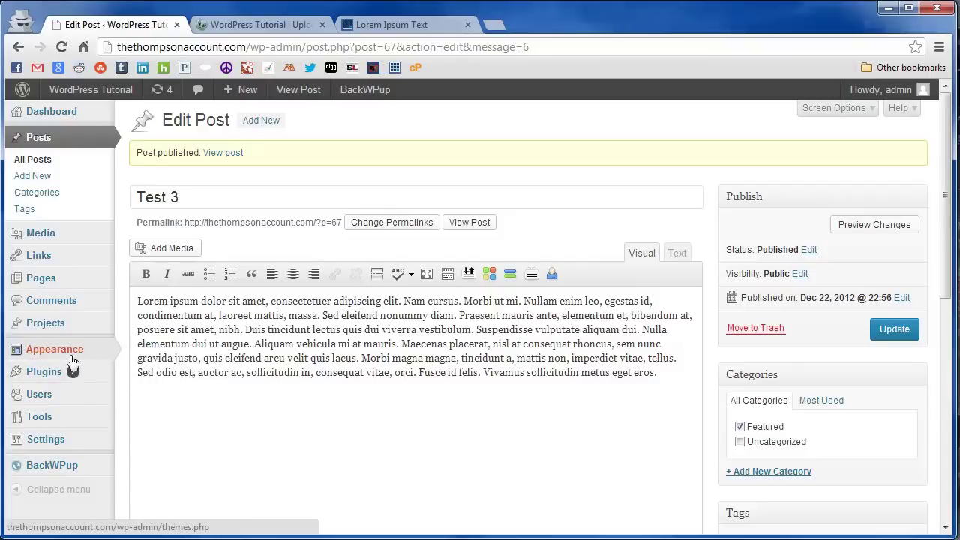
- Set the featured slider's Featured Posts Category to Featured in the Nimble theme options and save
mouse_move(90, 361)
left_click(177, 405)
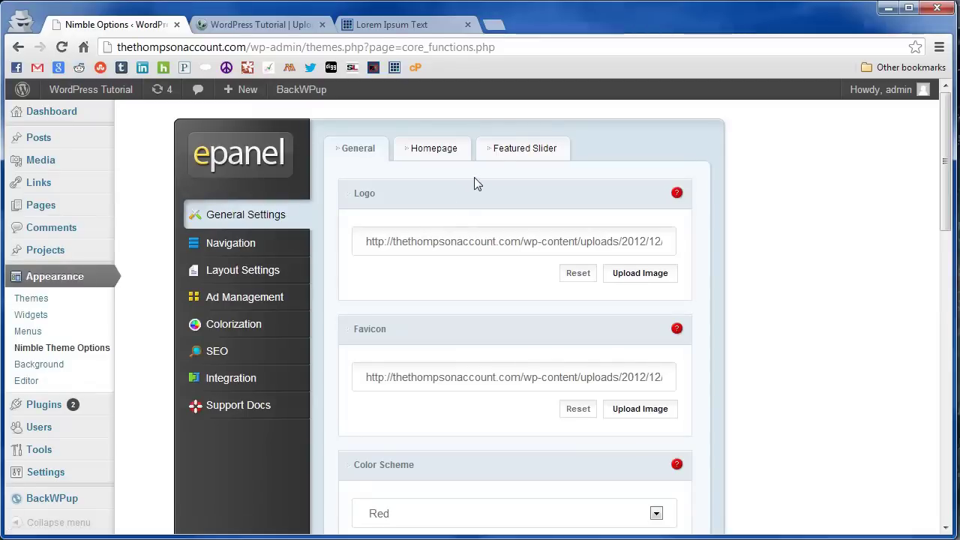
left_click(542, 159)
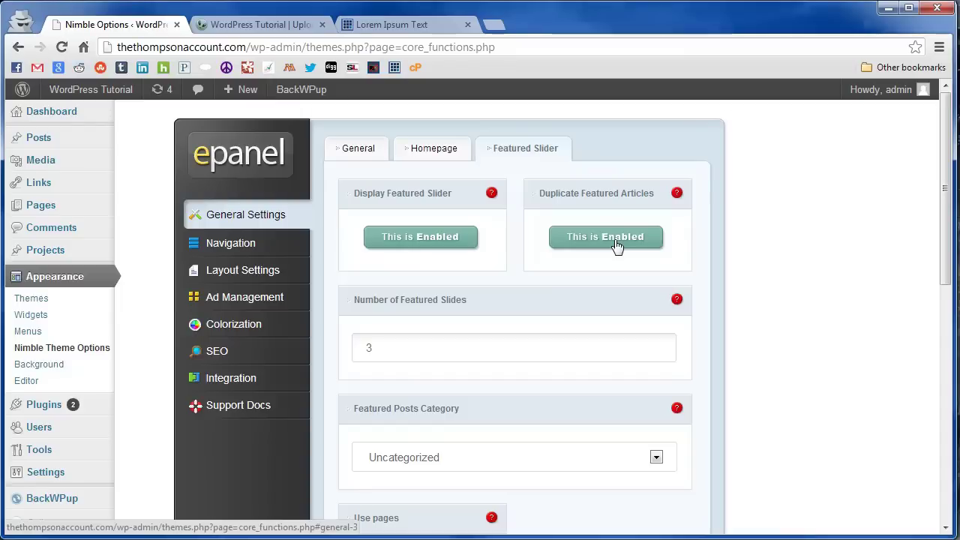
scroll(606, 278, "down", 1)
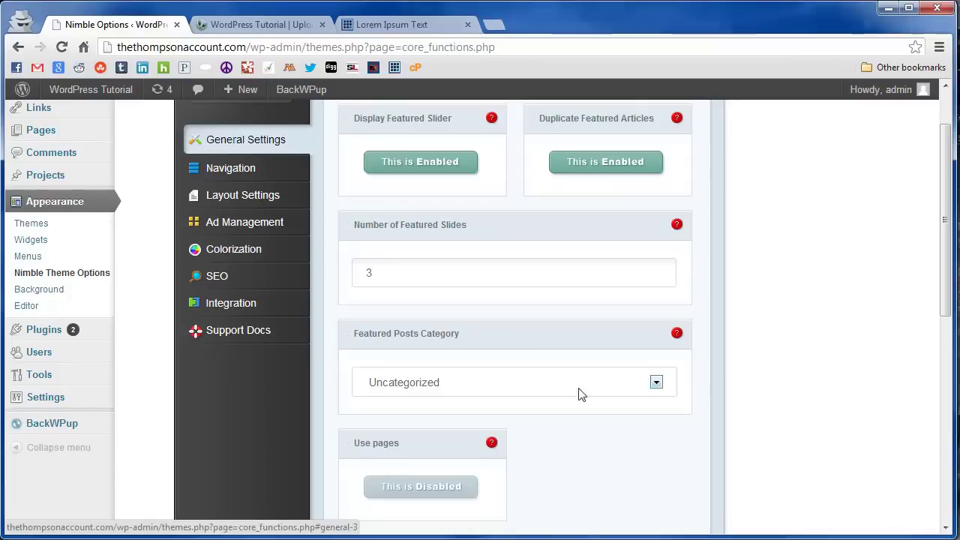
left_click(657, 383)
left_click(614, 402)
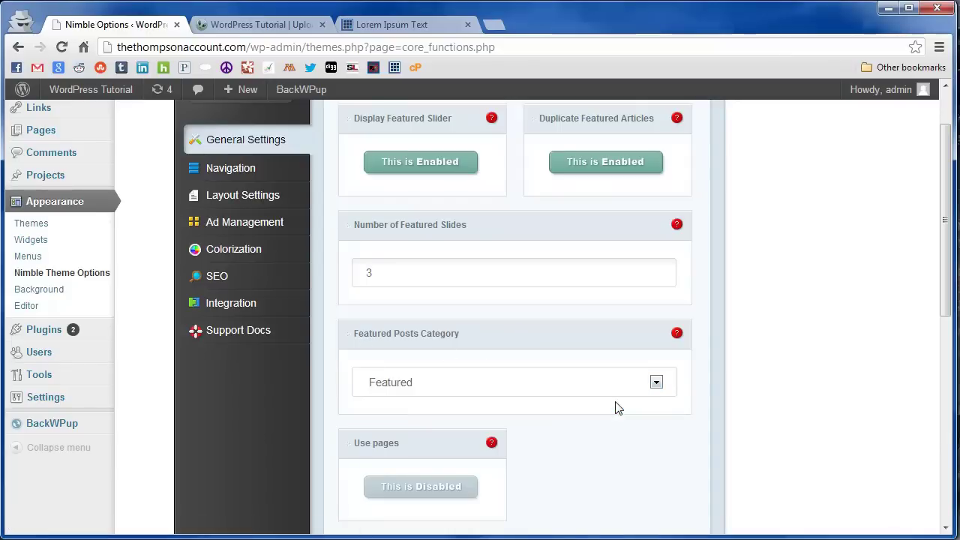
scroll(705, 397, "down", 6)
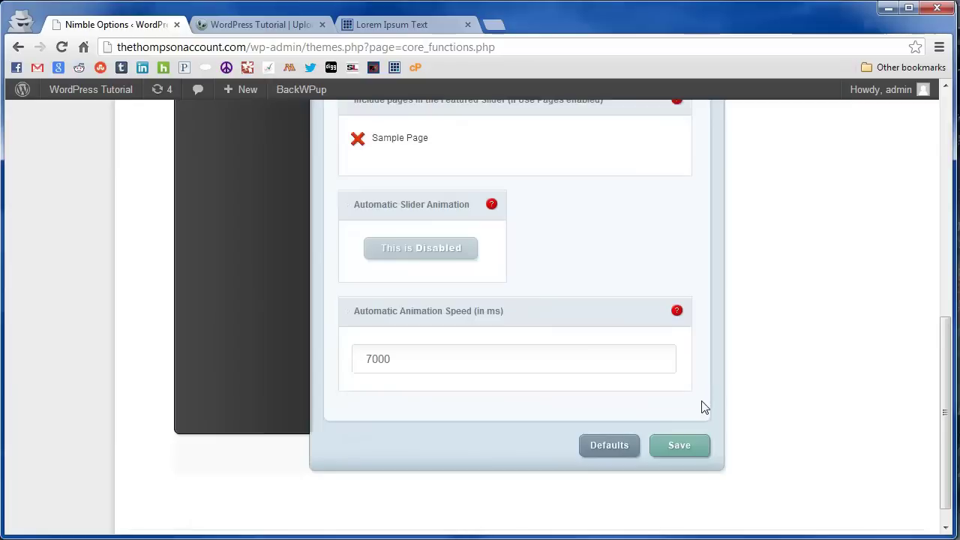
left_click(692, 463)
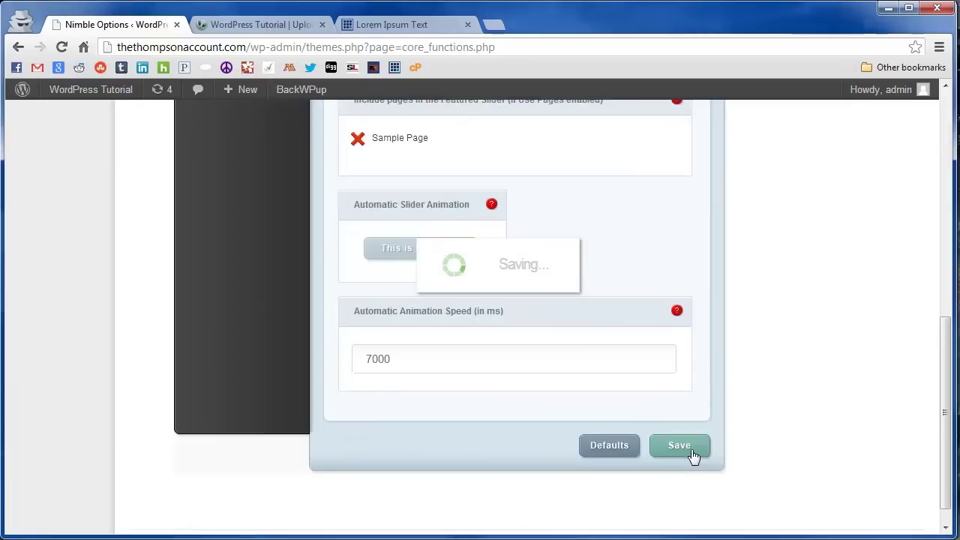
- Reload the live home page and look through the slides in the featured slider
left_click(231, 30)
key("F5")
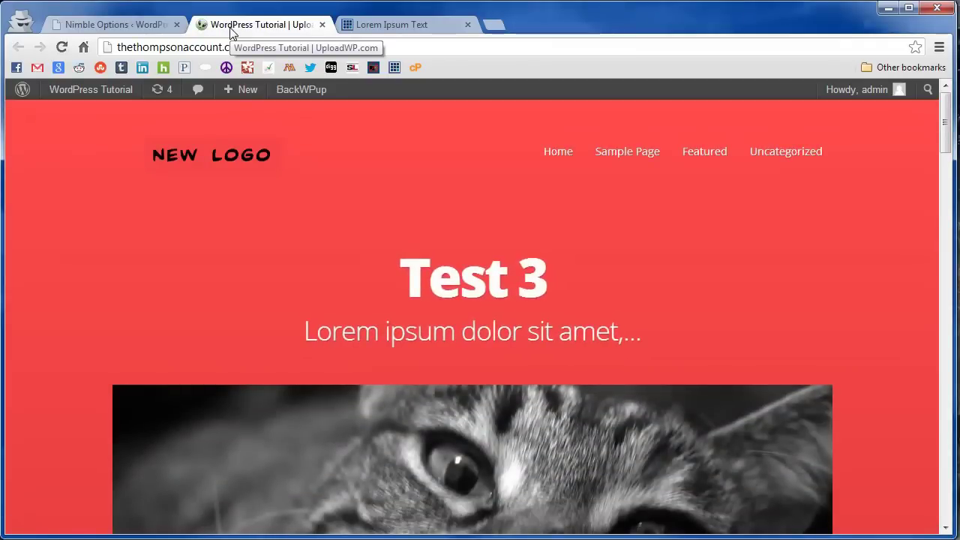
scroll(492, 138, "down", 1)
scroll(728, 279, "down", 1)
scroll(727, 296, "up", 1)
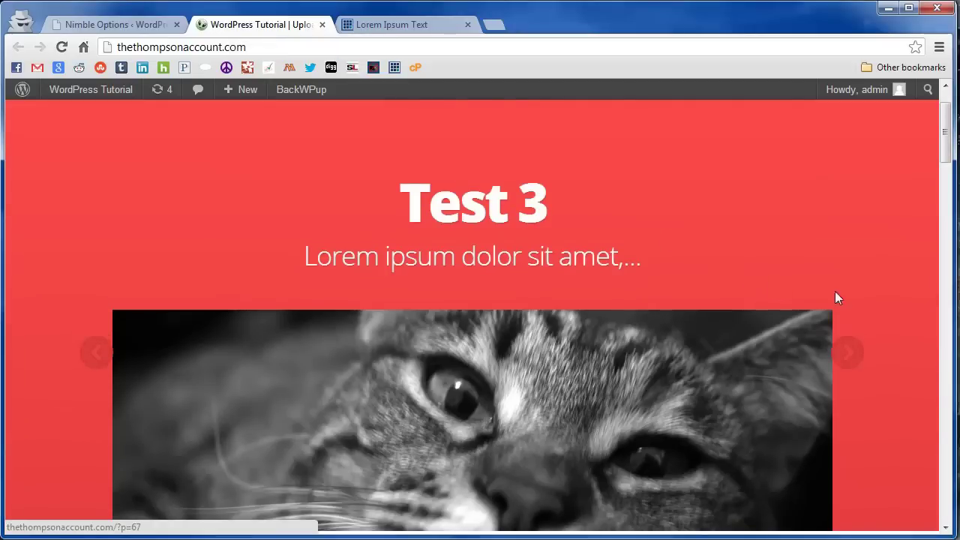
left_click(846, 355)
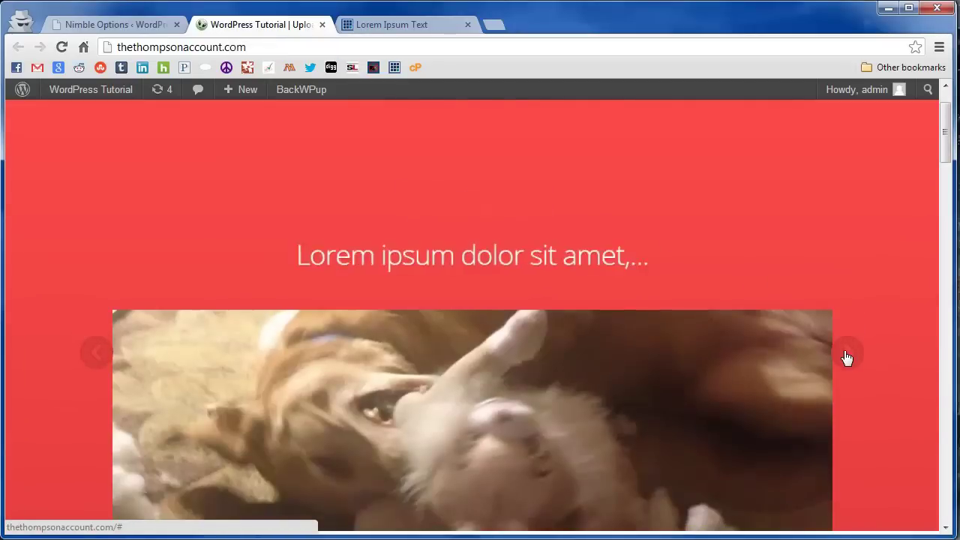
left_click(846, 357)
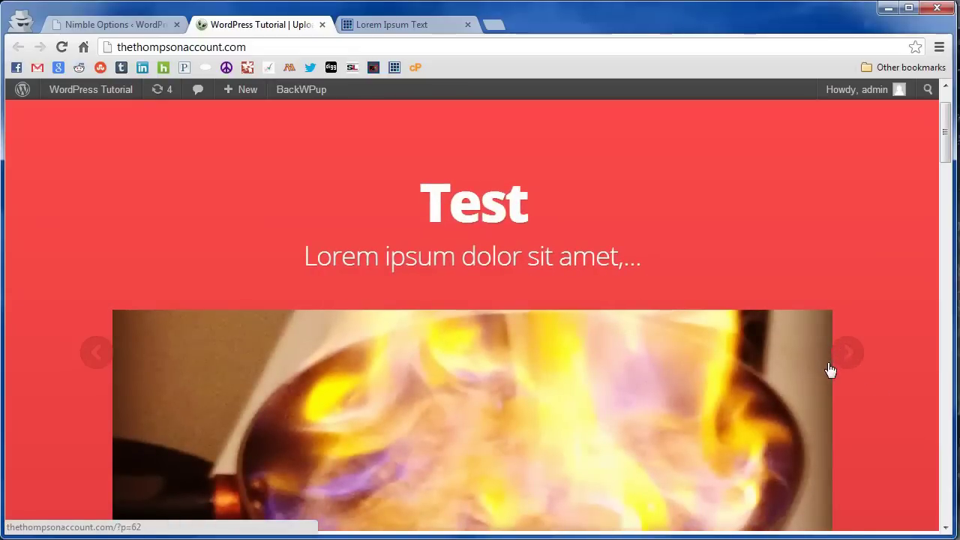
scroll(563, 402, "down", 1)
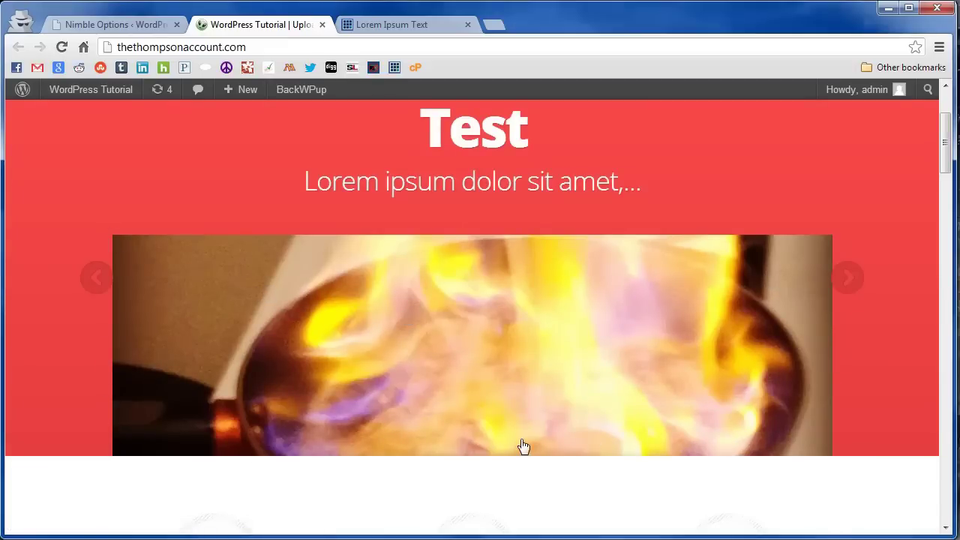
- Review the Nimble theme's Featured Slider options, including slide count, posts category, page use and automatic animation, and return to the live home page
left_click(126, 26)
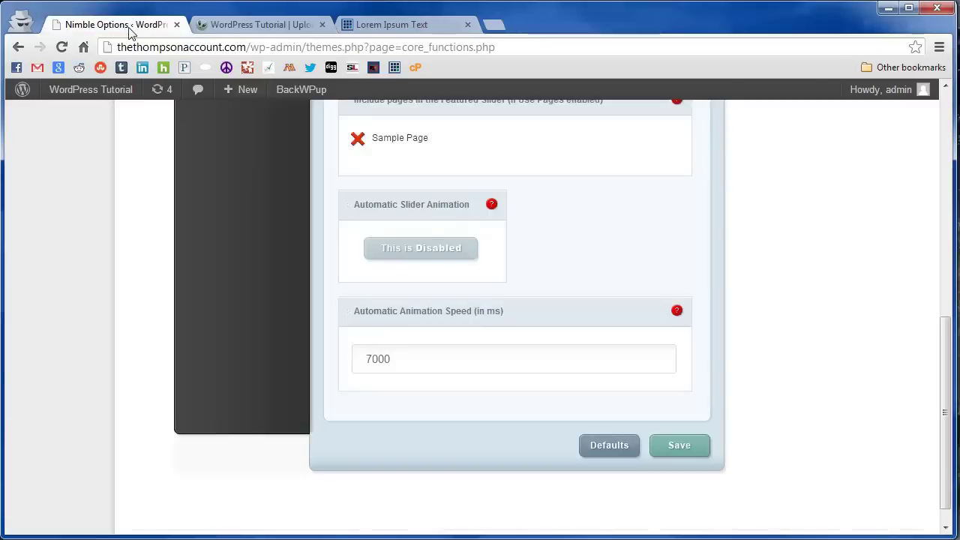
scroll(465, 262, "up", 6)
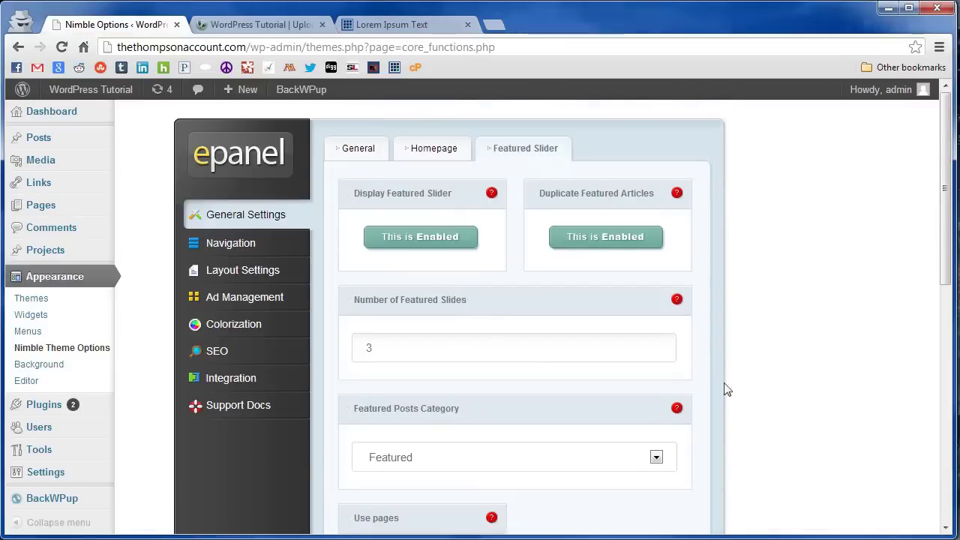
scroll(608, 328, "down", 1)
double_click(378, 273)
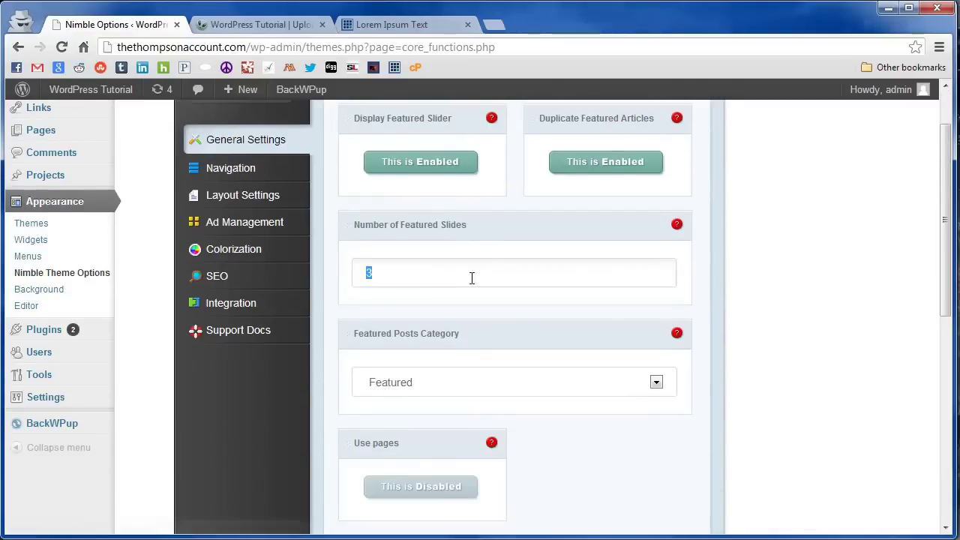
left_click(481, 273)
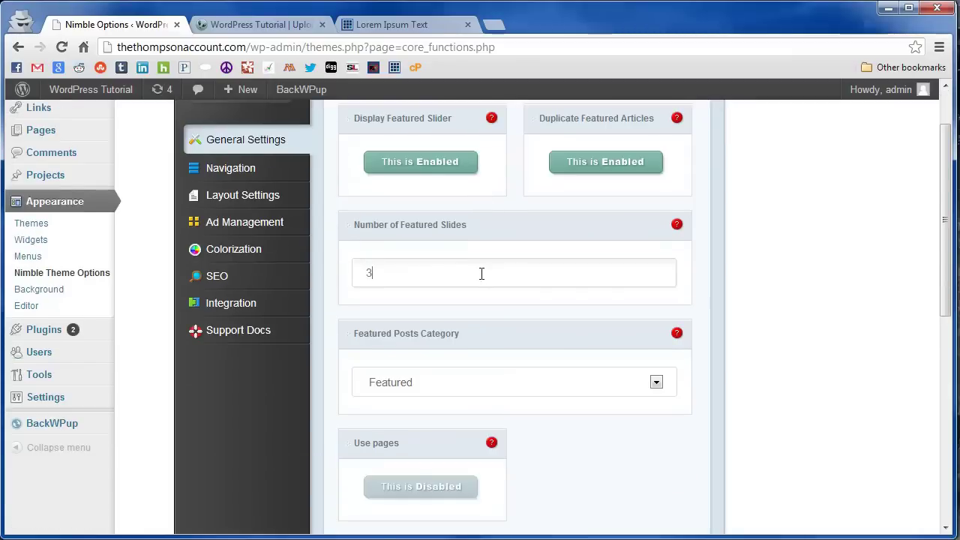
scroll(481, 281, "down", 2)
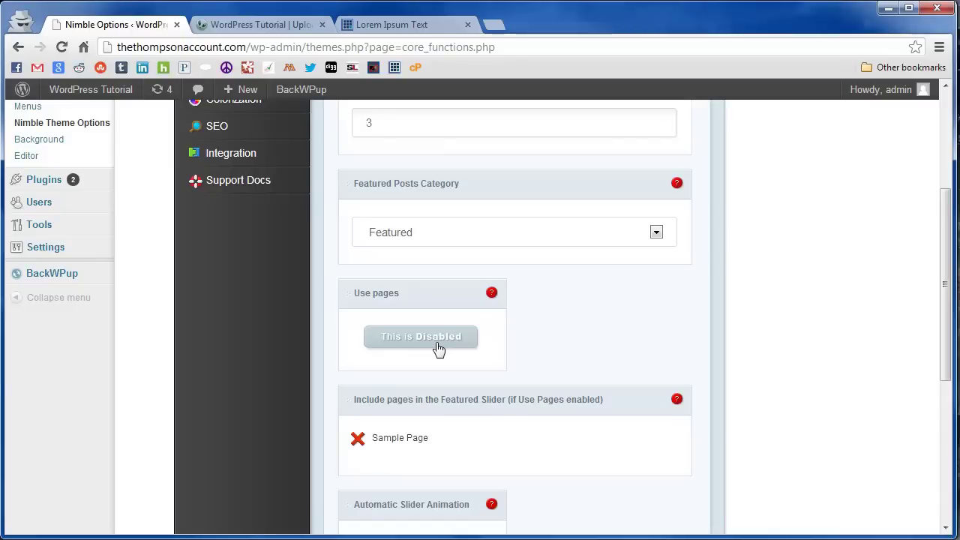
scroll(439, 350, "down", 1)
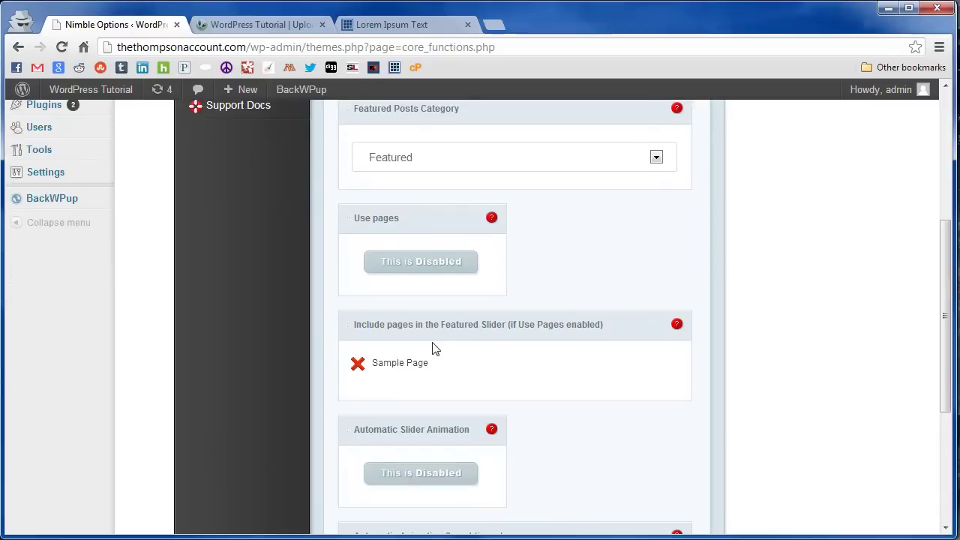
scroll(520, 360, "down", 1)
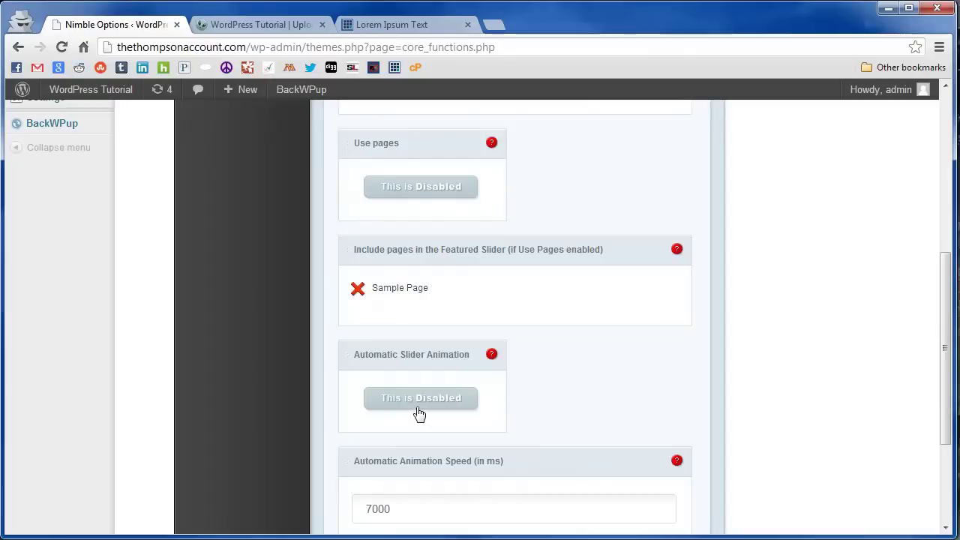
scroll(418, 423, "down", 1)
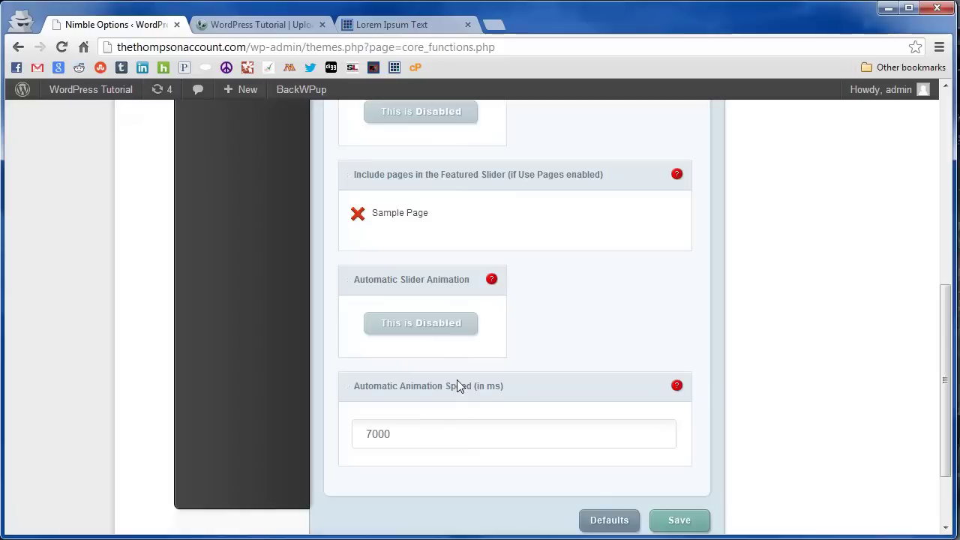
scroll(546, 376, "down", 1)
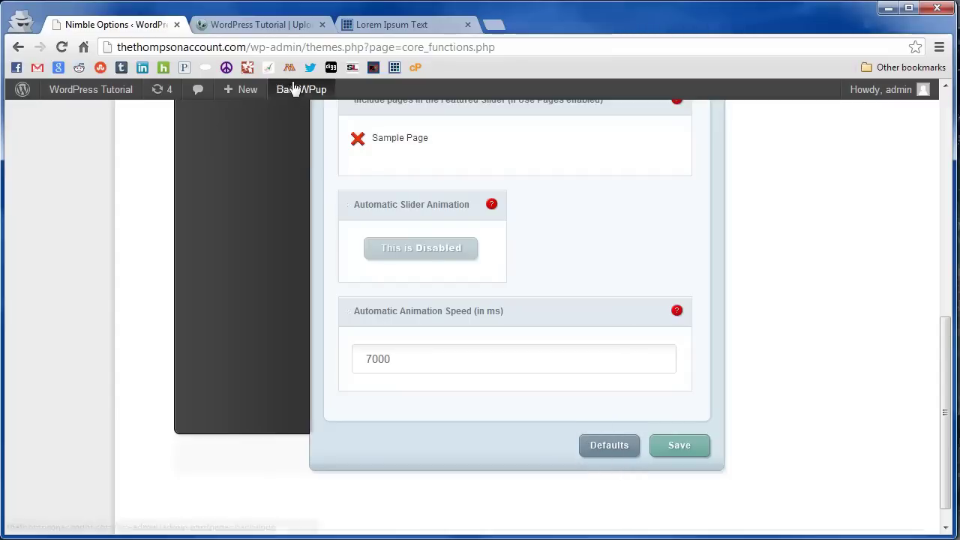
scroll(725, 408, "up", 7)
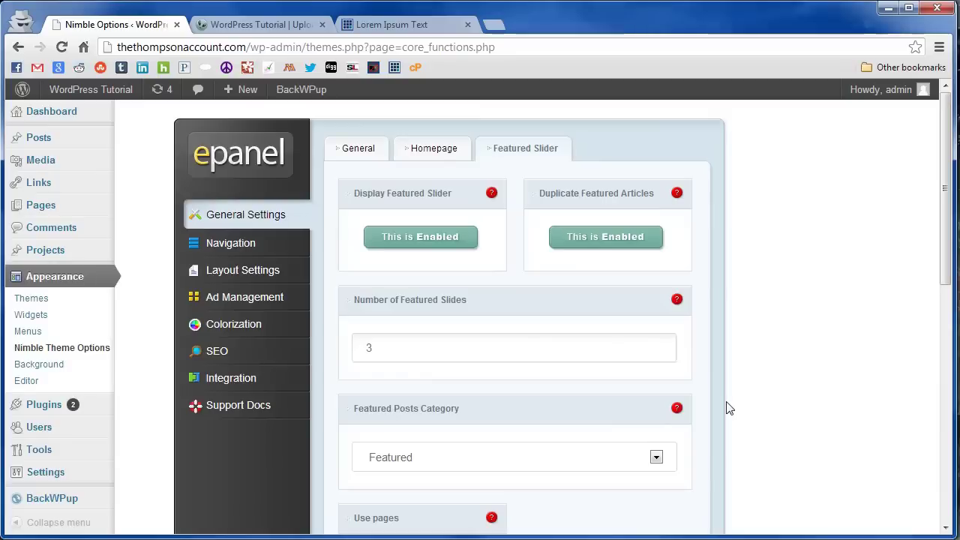
left_click(292, 26)
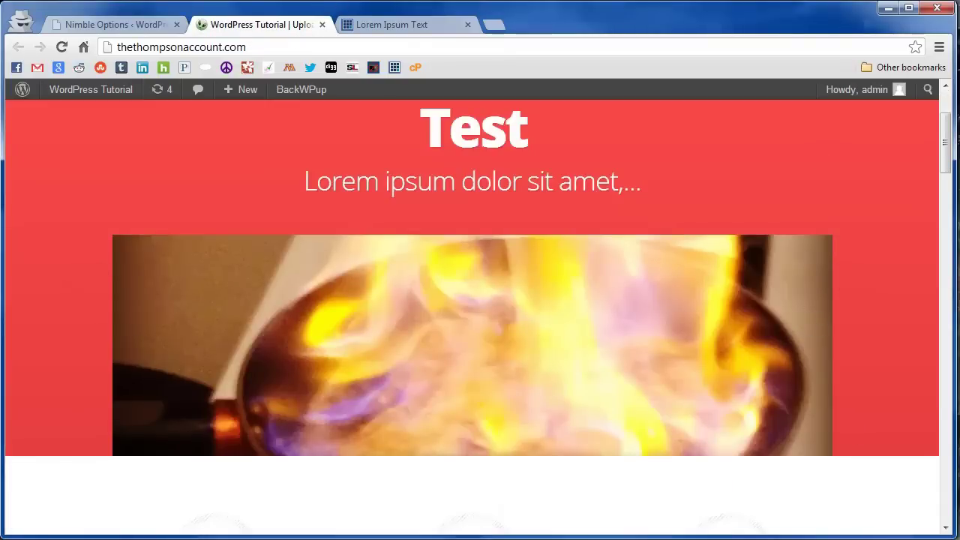